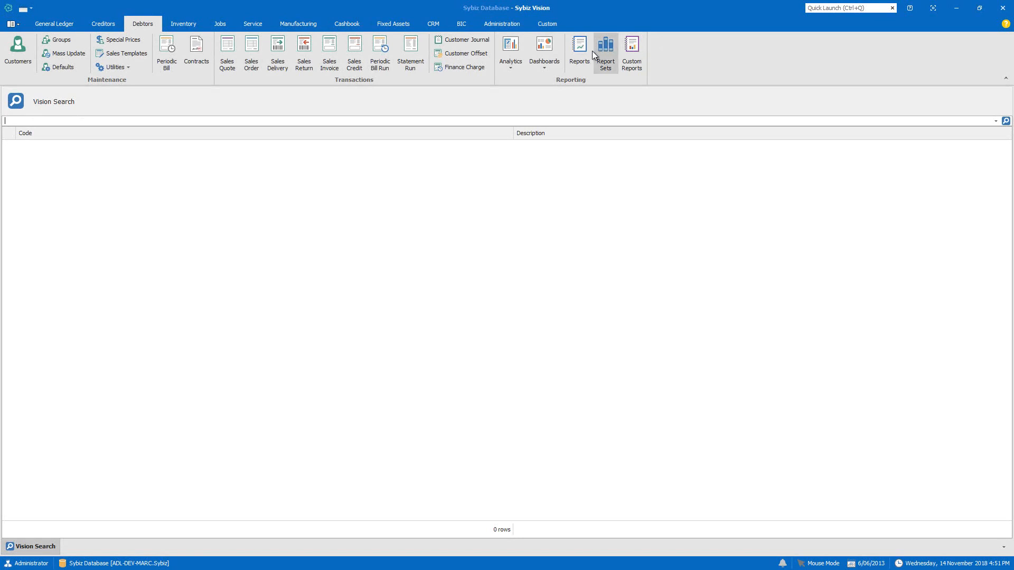
Preview the inventory Transaction History report with its default parameters, then close the preview and the report window
click(578, 56)
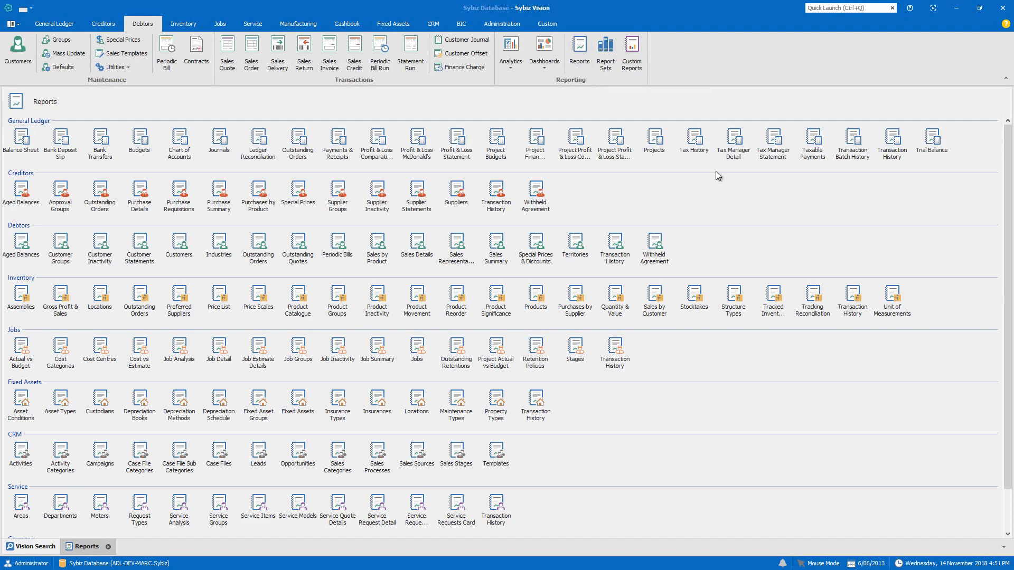
click(851, 301)
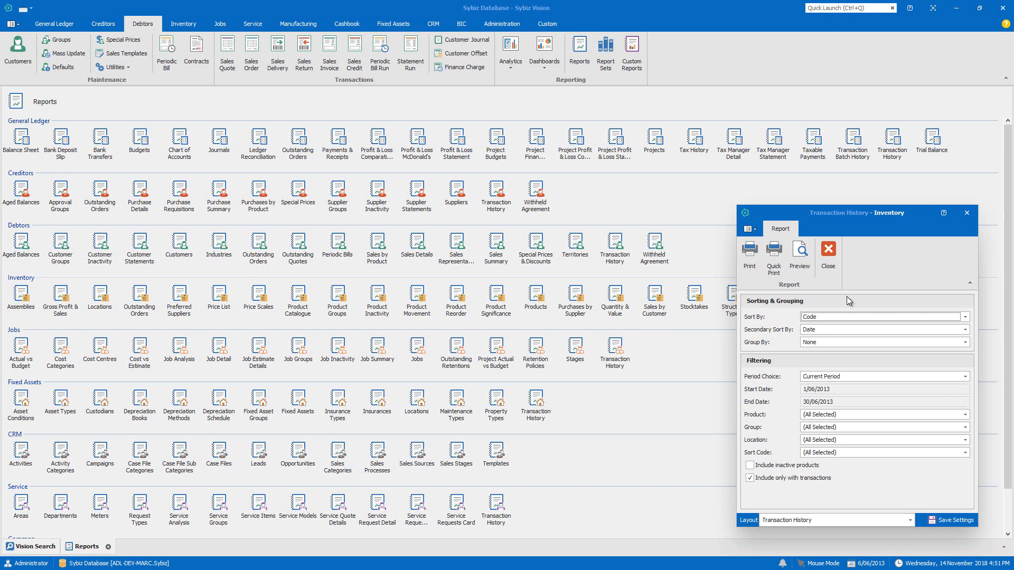
click(802, 263)
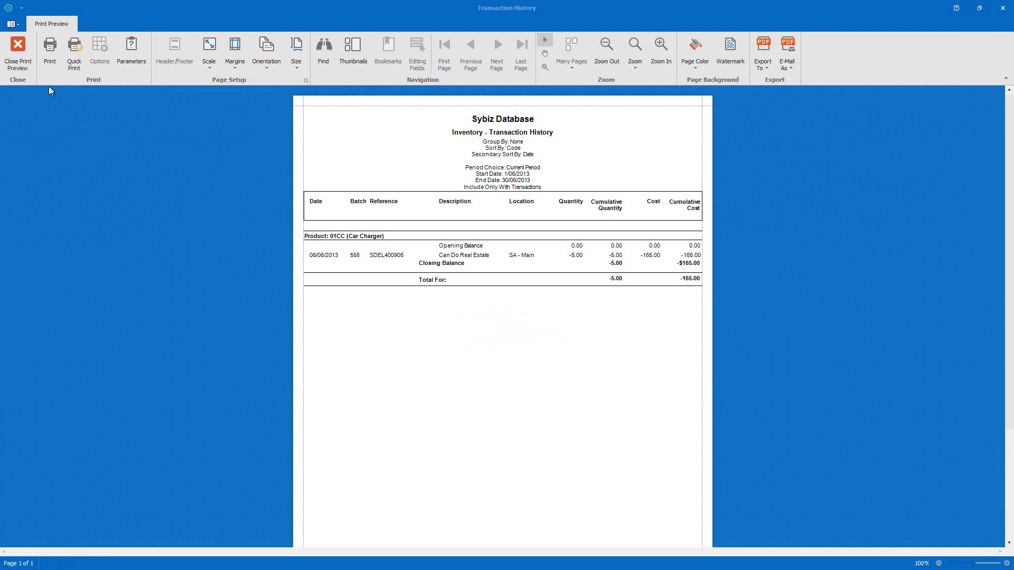
click(21, 68)
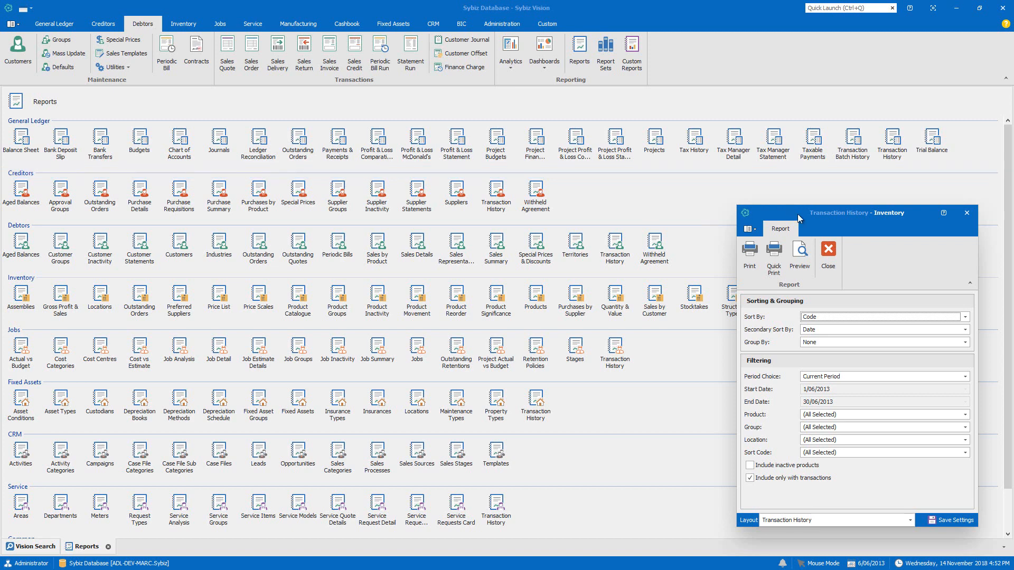
click(828, 261)
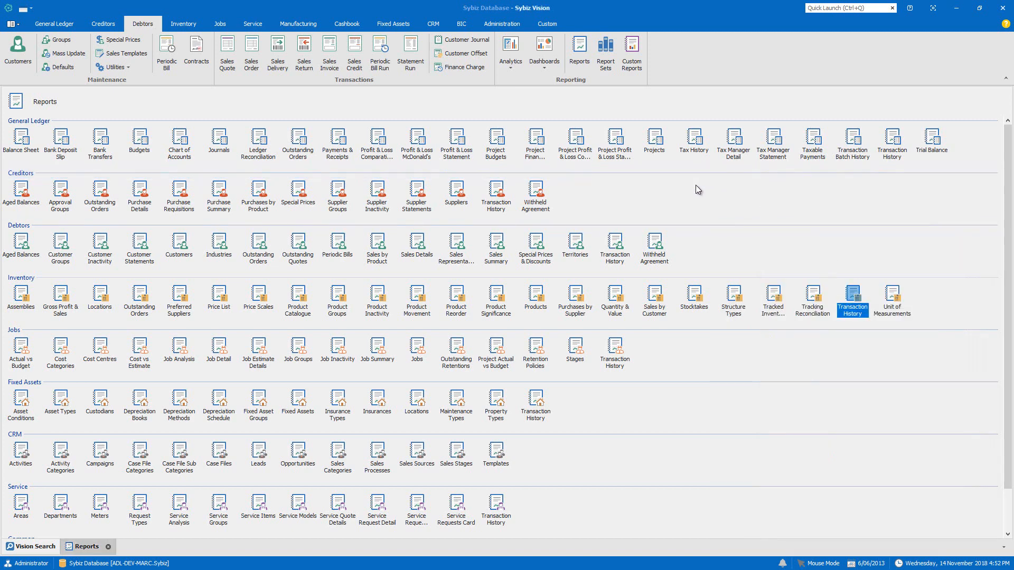
Start a new report set named "Inventory End of Year" with the group name "End of Year Reports"
click(605, 58)
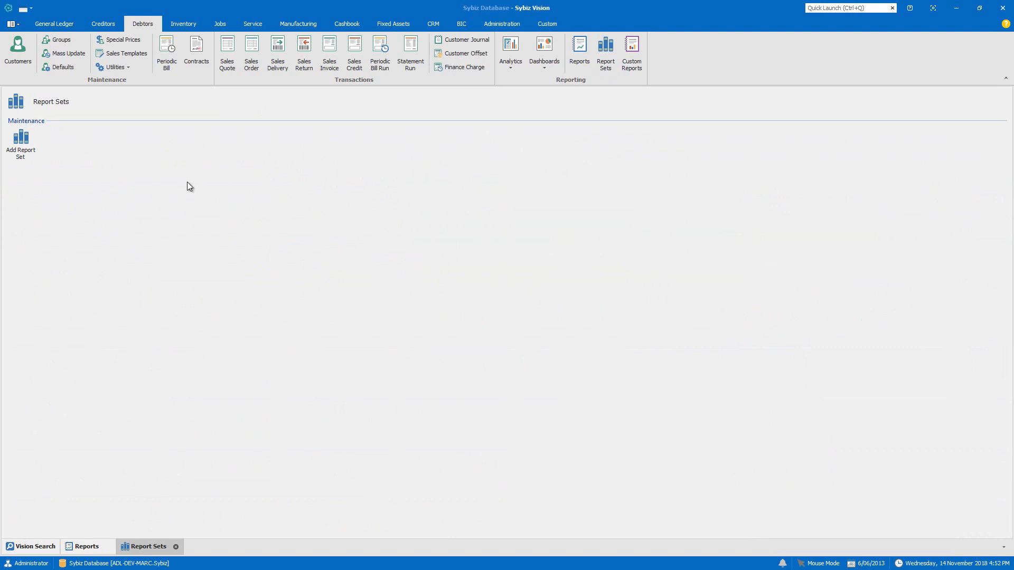
click(20, 153)
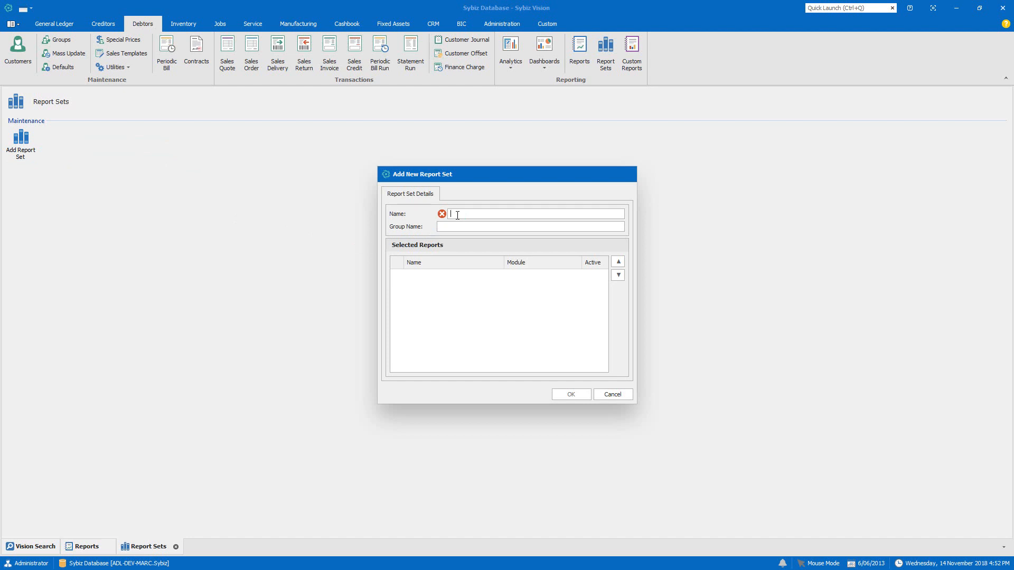
text(In)
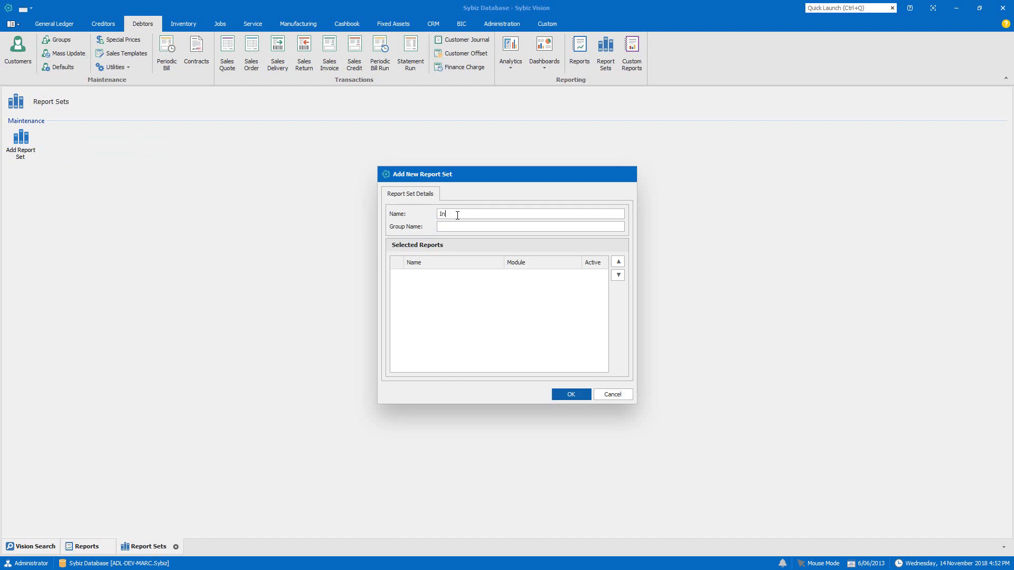
text(ventory End of Yea)
text(End of Year R)
text(eports)
Add the inventory Products and Transaction History reports to the report set
right_click(448, 301)
click(454, 308)
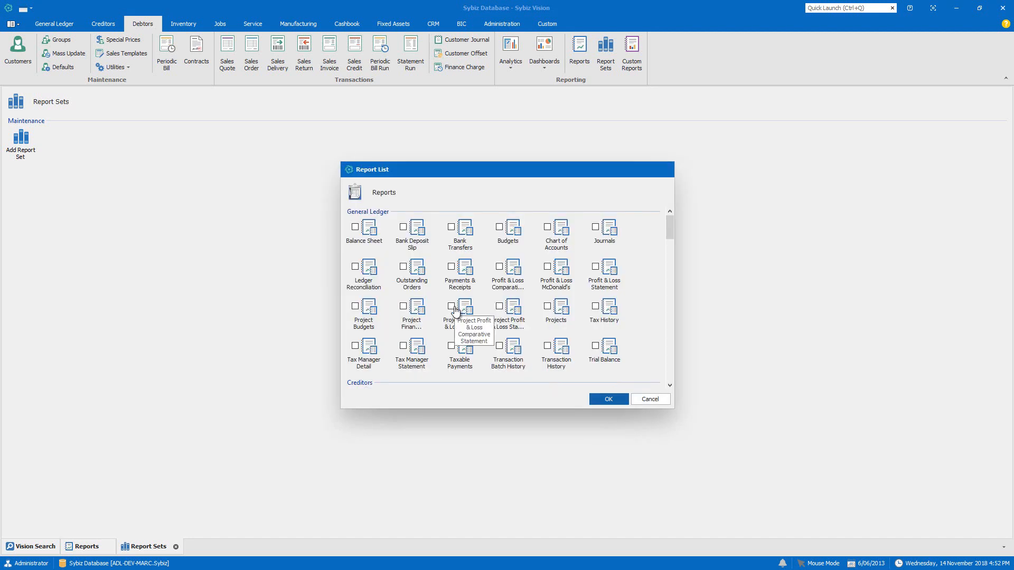
drag(670, 232, 667, 287)
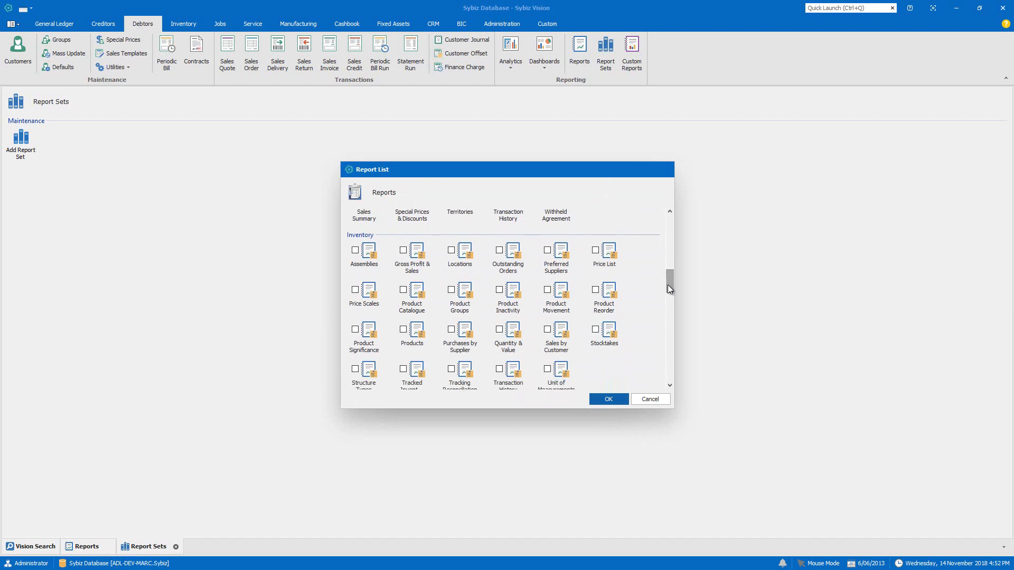
click(403, 330)
click(499, 369)
click(607, 399)
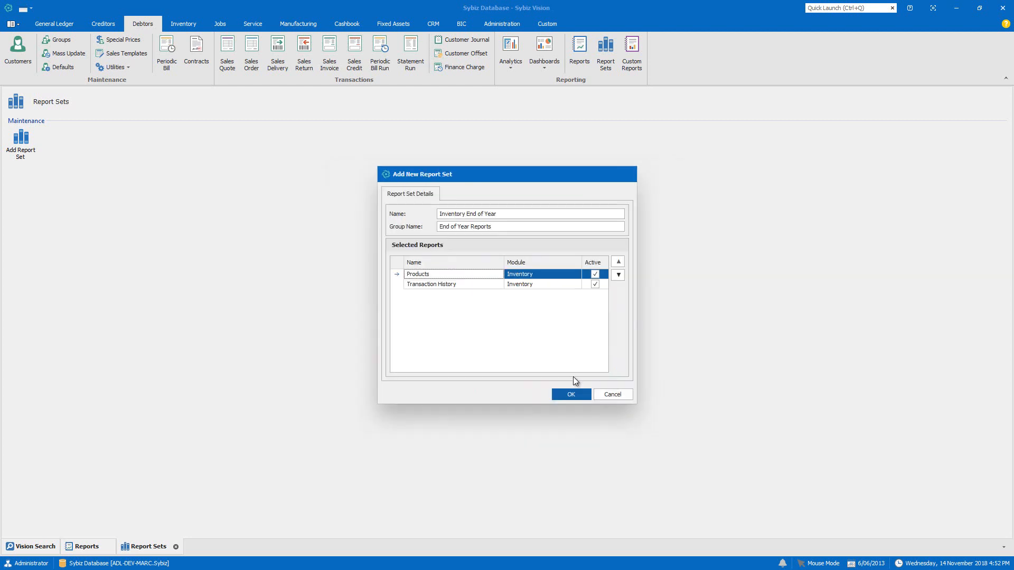
Add the inventory Locations report and a second inventory Transaction History, and move Locations up to directly below Products
right_click(468, 326)
click(483, 333)
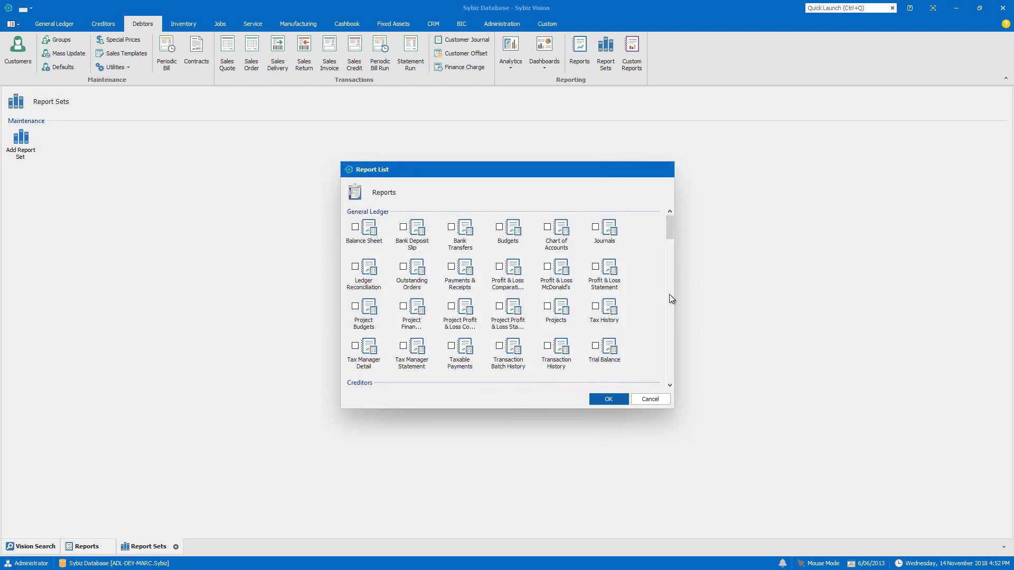
drag(670, 238, 658, 287)
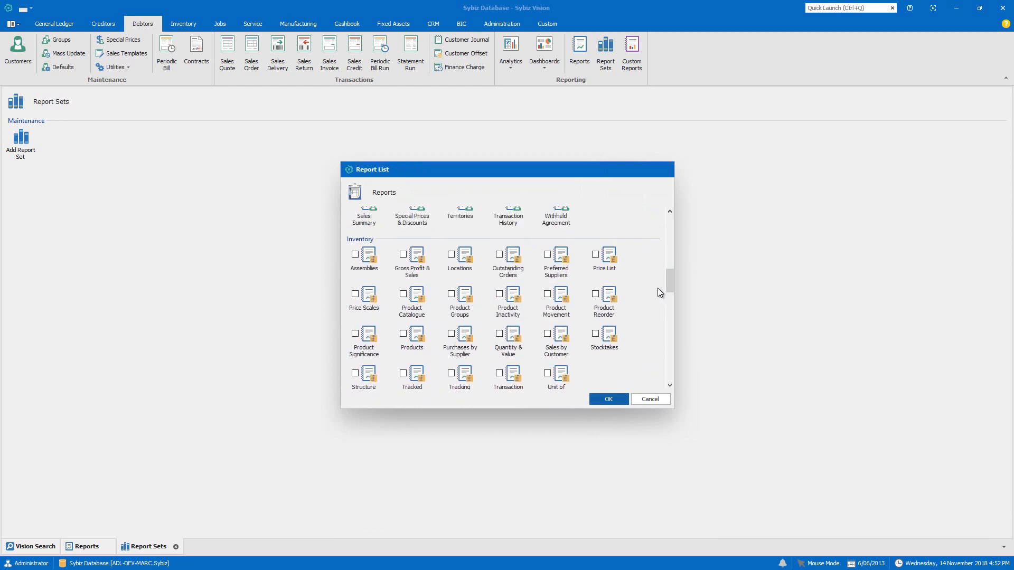
click(451, 254)
click(499, 374)
click(600, 399)
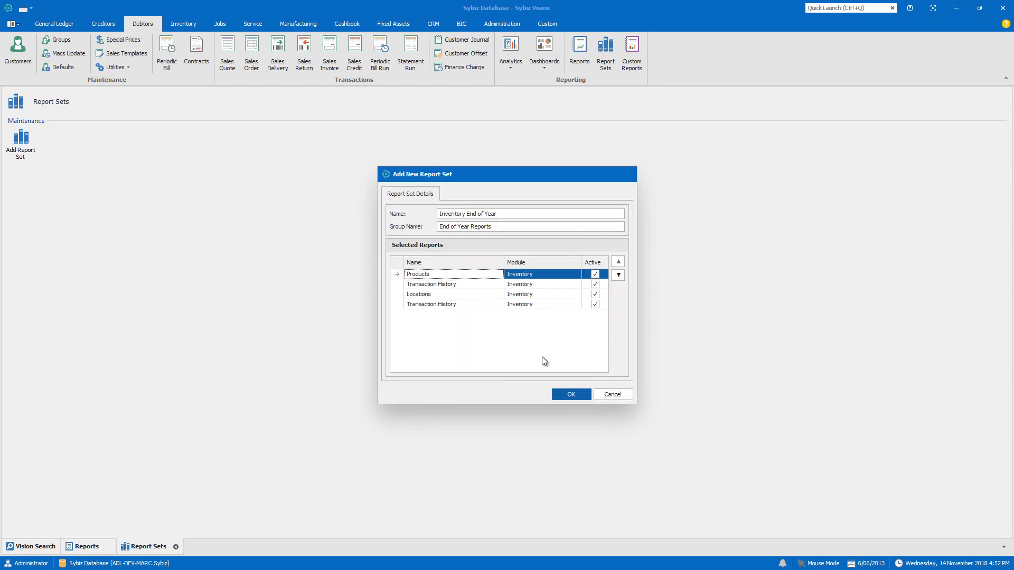
click(397, 294)
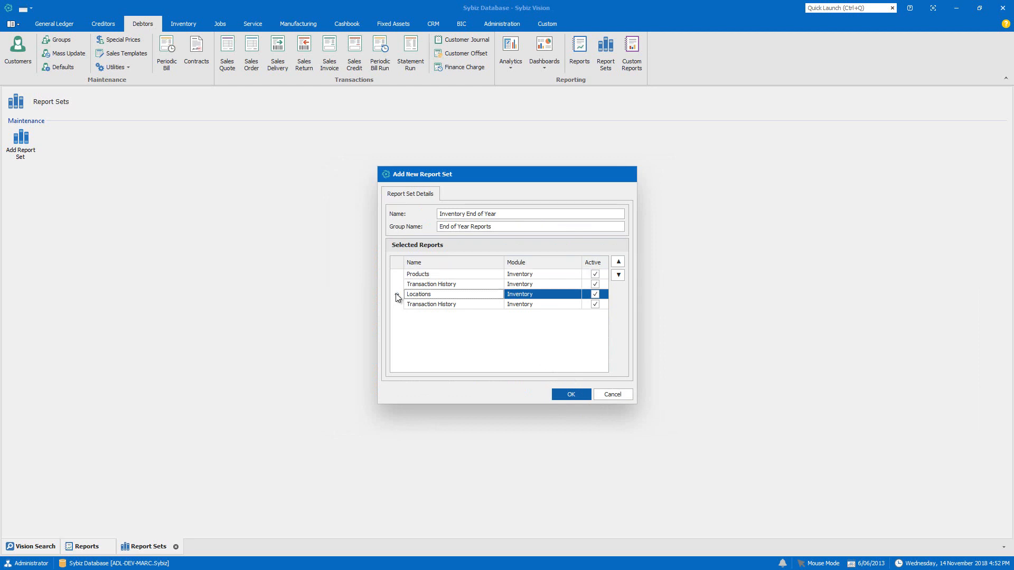
click(618, 262)
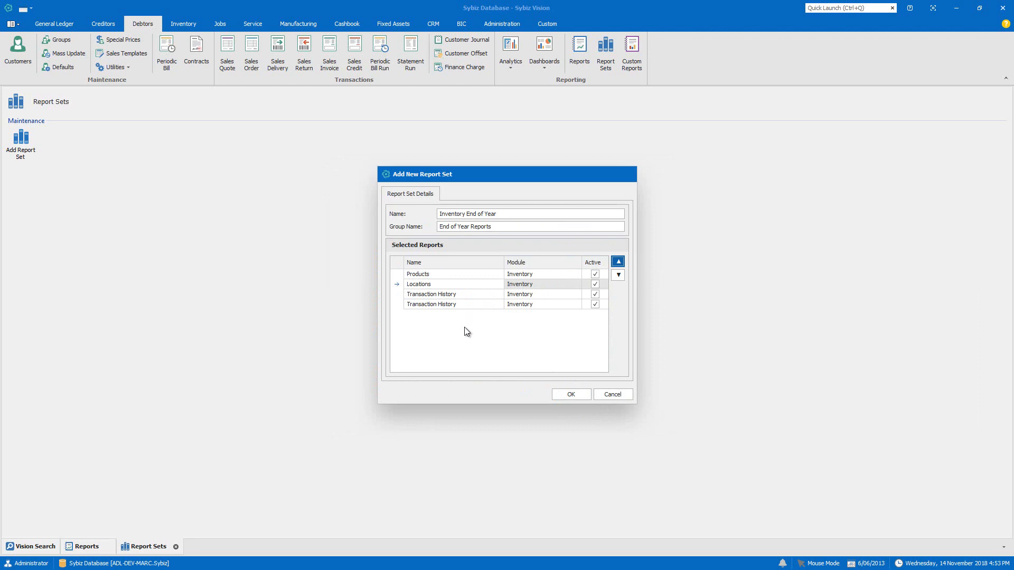
Set the period choice of the first Transaction History report in the set to Last Year
right_click(396, 294)
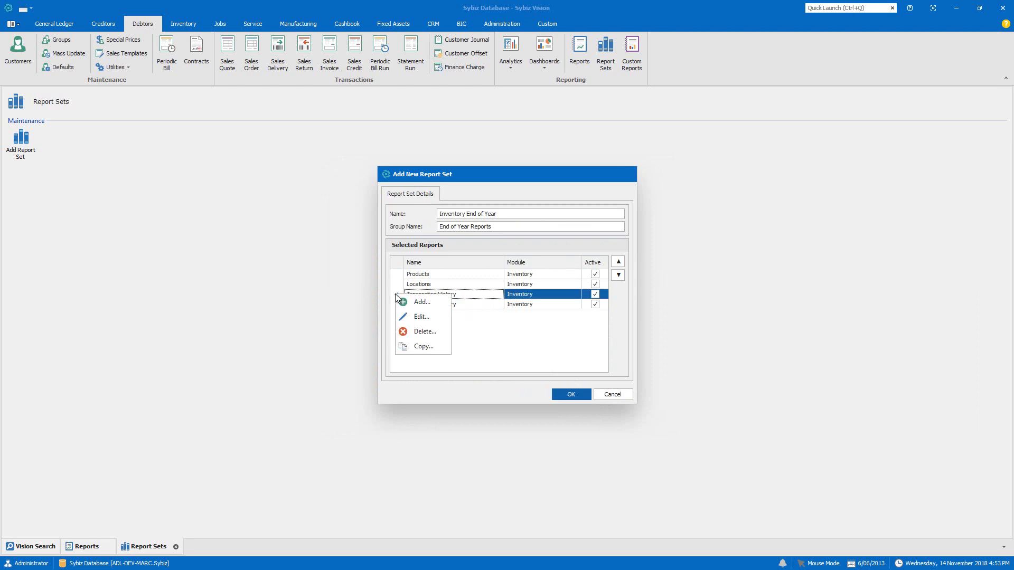
click(419, 319)
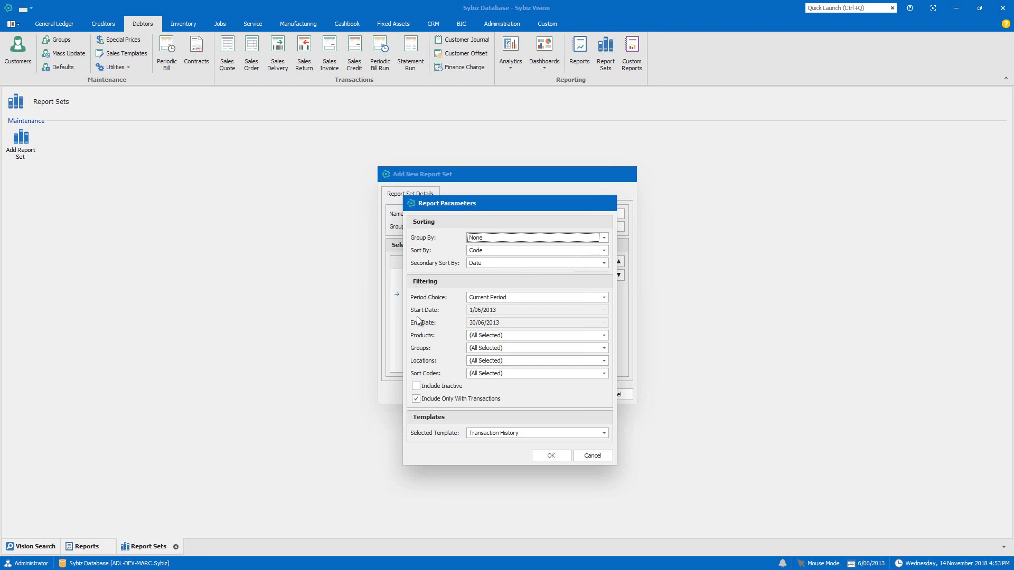
click(604, 298)
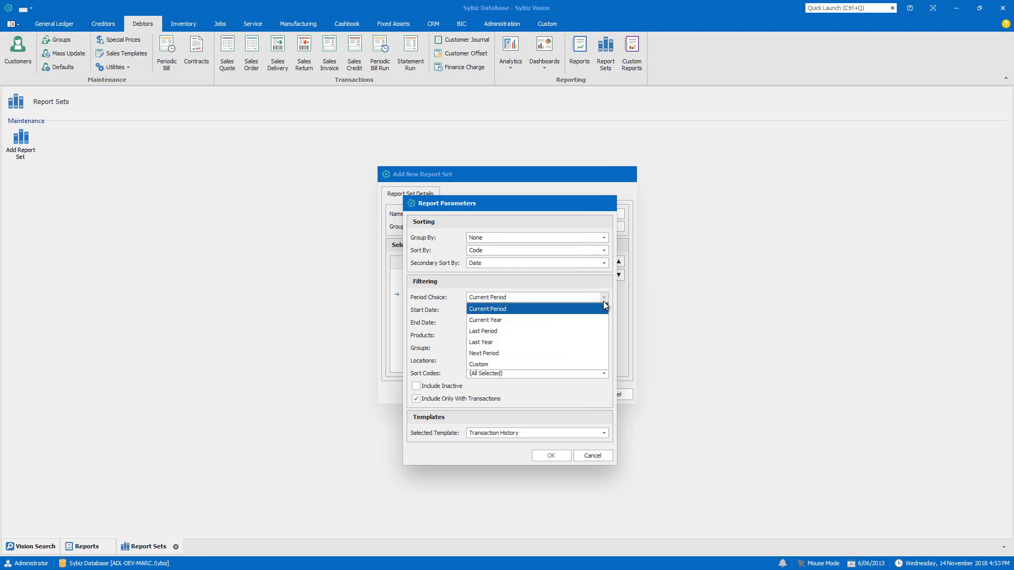
click(572, 343)
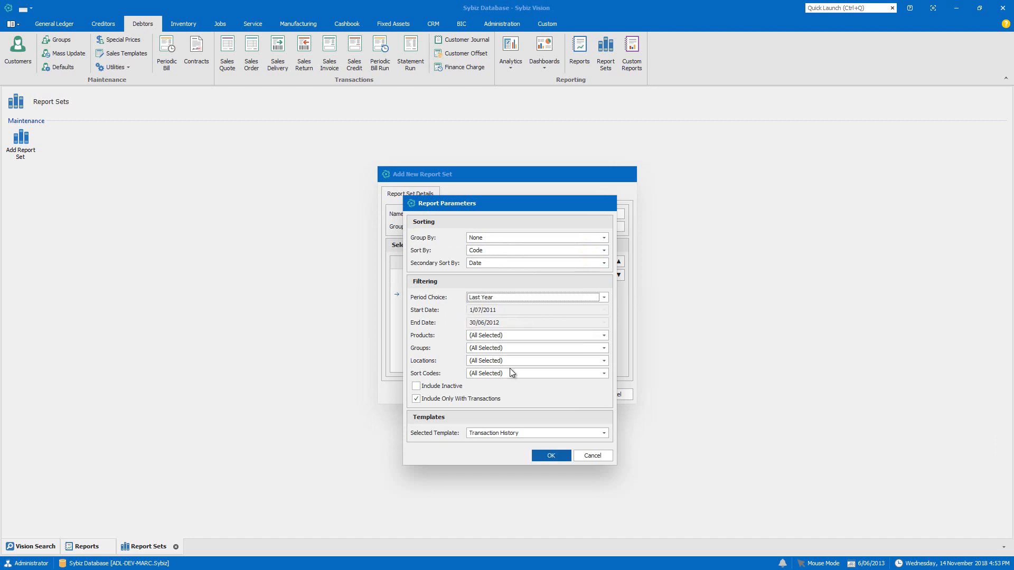
click(541, 455)
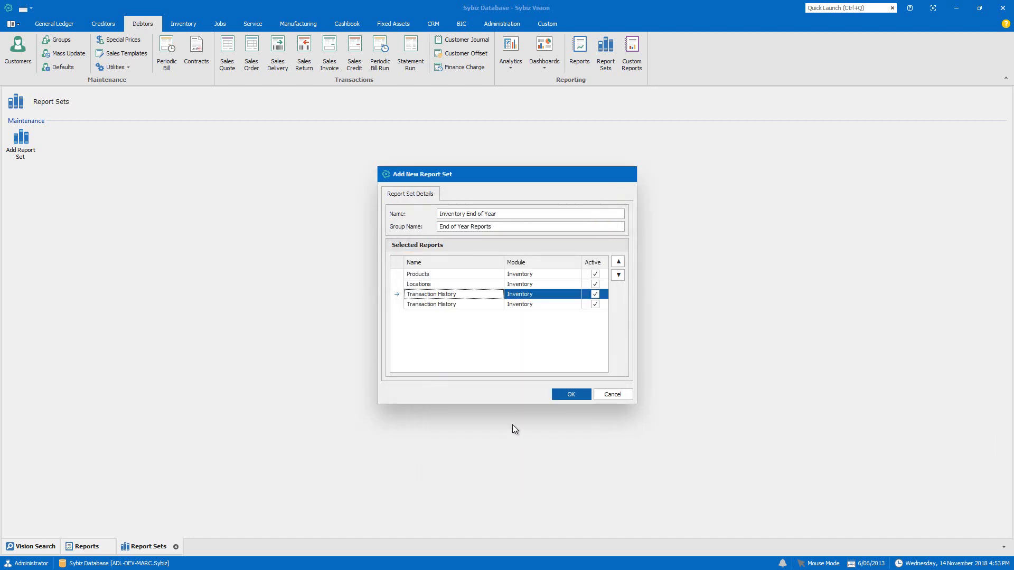
Set the period choice of the second Transaction History report in the set to Current Year
right_click(397, 304)
click(407, 318)
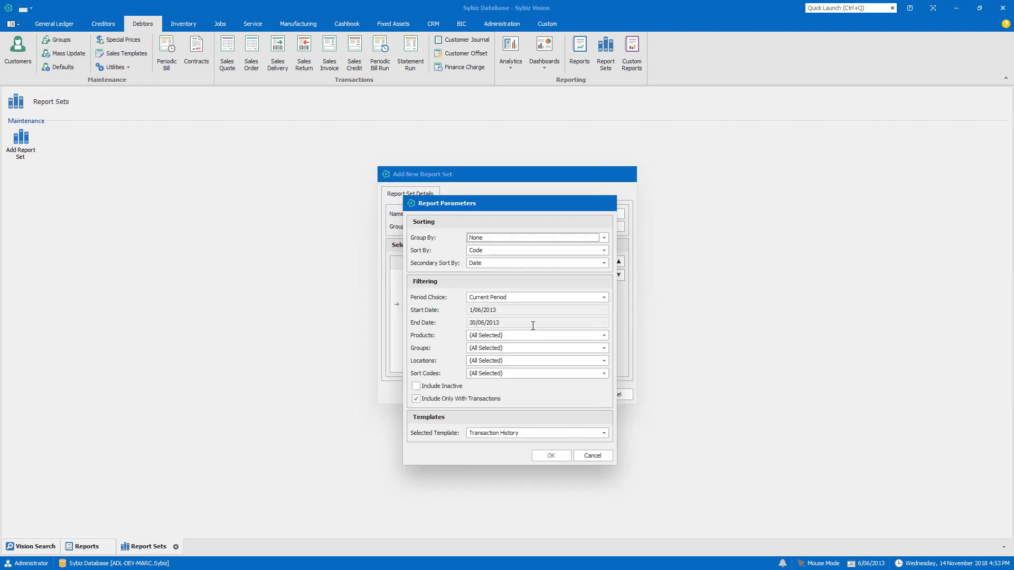
click(603, 299)
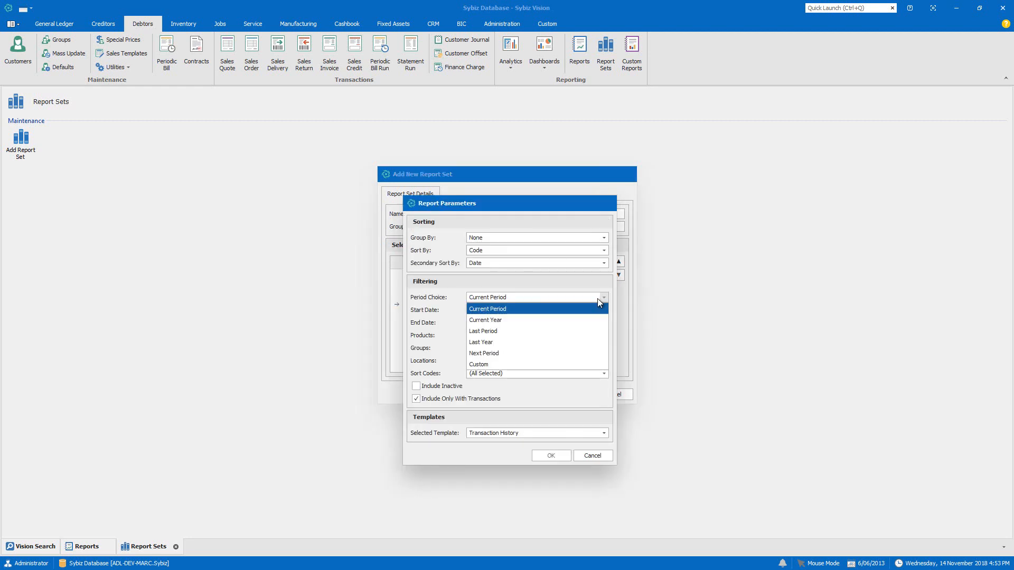
click(512, 321)
click(551, 456)
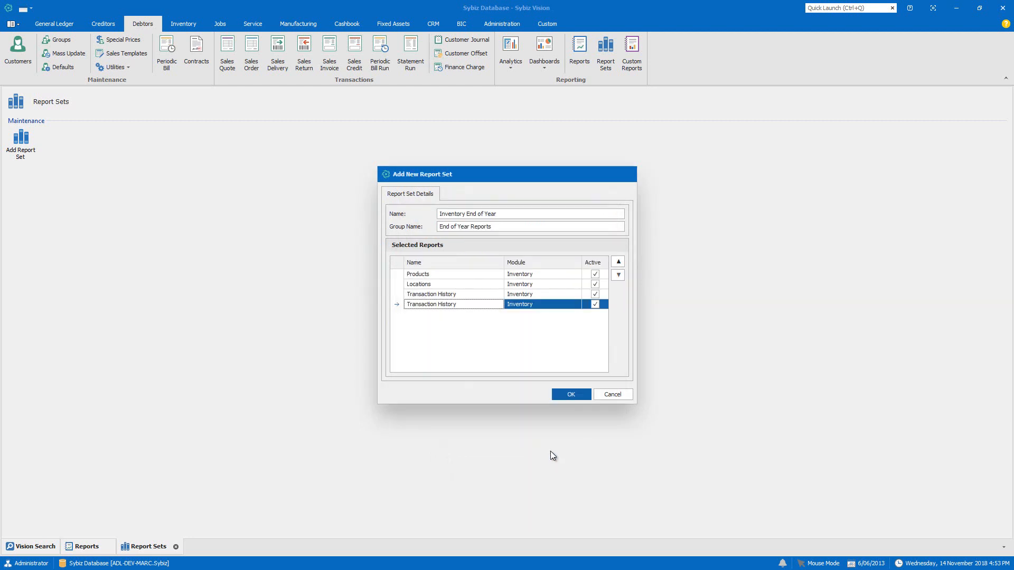
Rename the two history reports "Transaction History - Last Year" and "Transaction History - Current Year", and save the report set
click(466, 294)
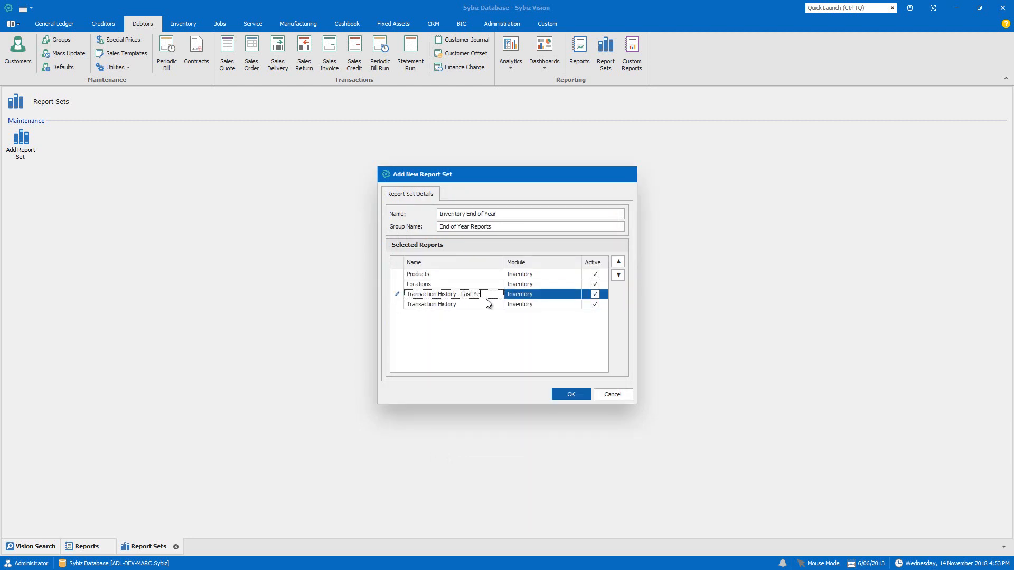
click(475, 304)
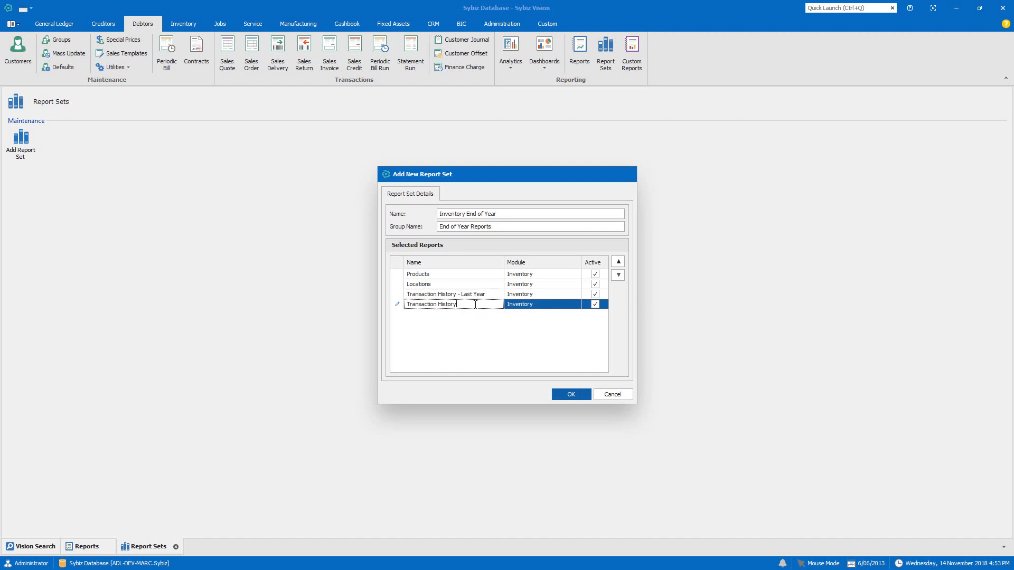
text(- Current Year)
key(Return)
click(569, 395)
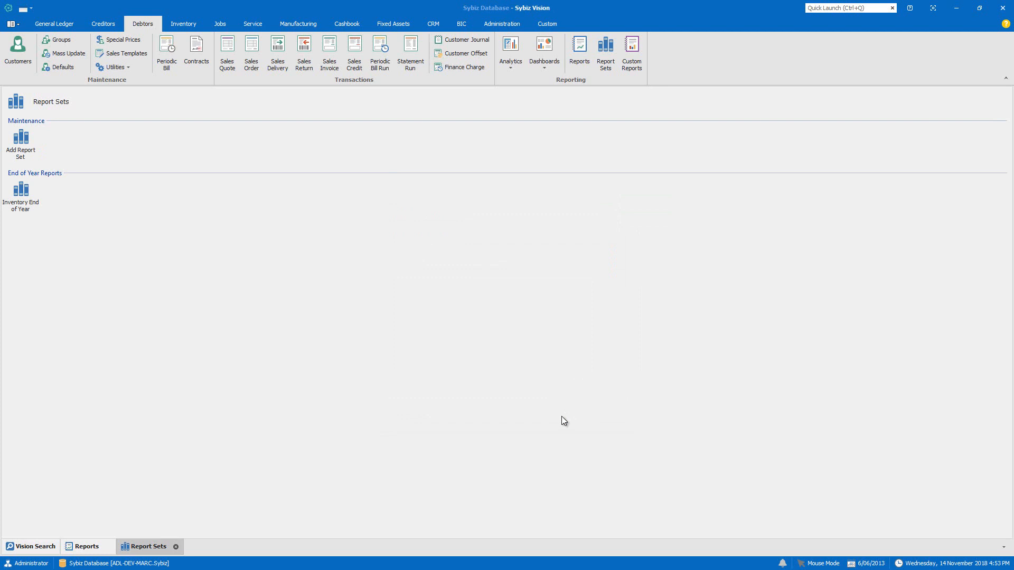
Run the Inventory End of Year report set, review its combined preview through to the last report, and close the preview
click(28, 203)
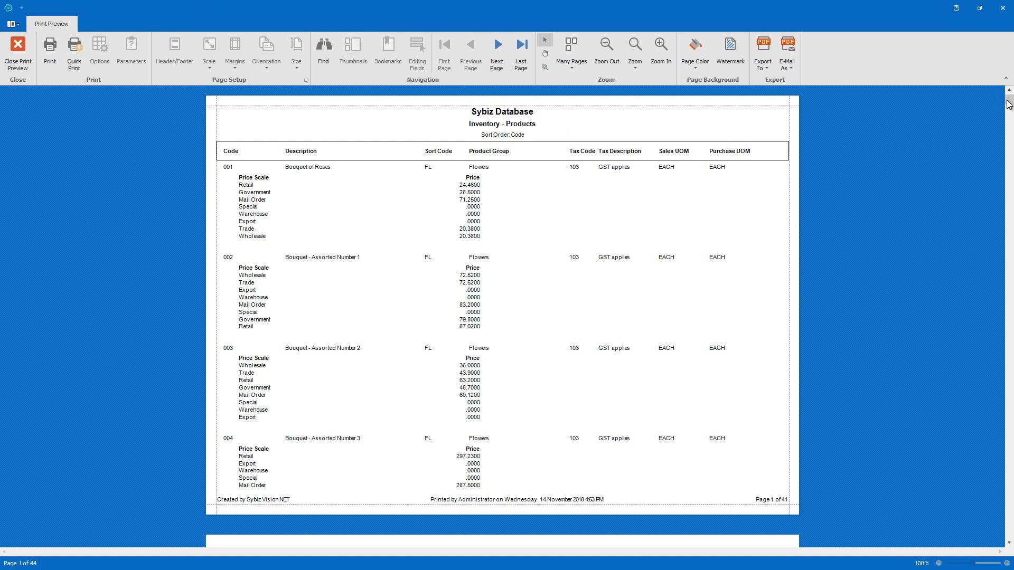
drag(1009, 104, 995, 506)
scroll(673, 284, down, 3)
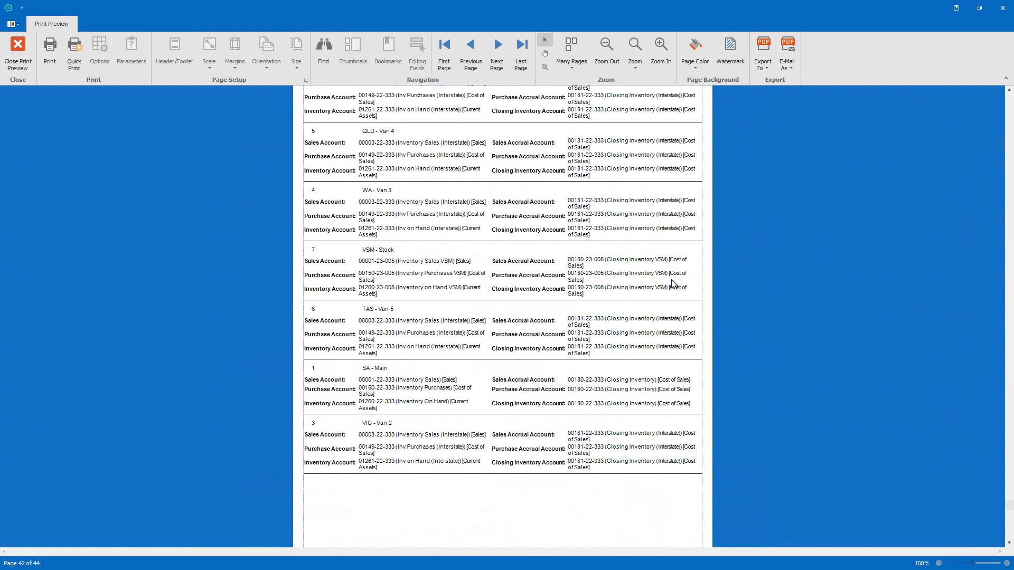
scroll(673, 284, down, 6)
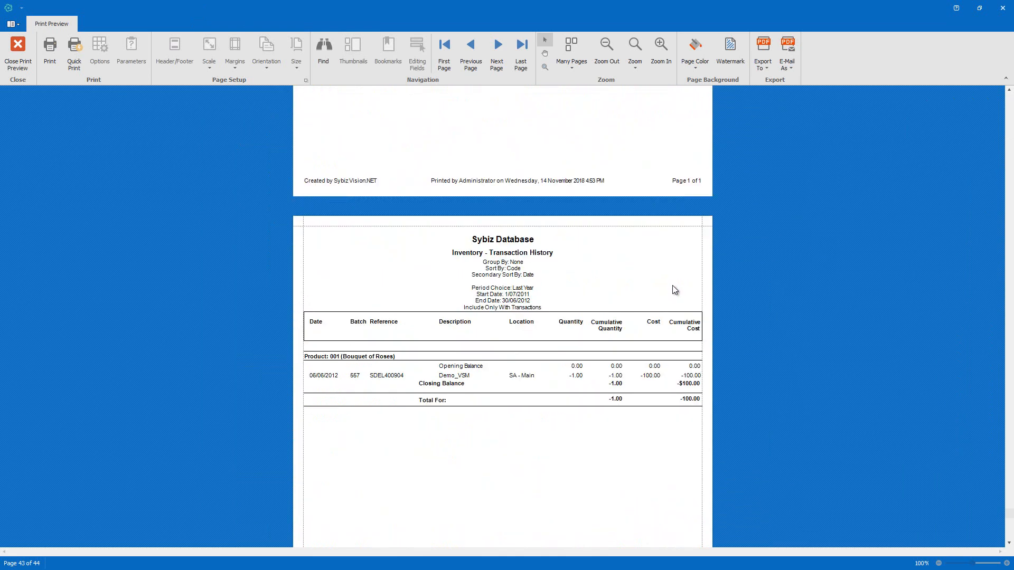
scroll(596, 294, down, 10)
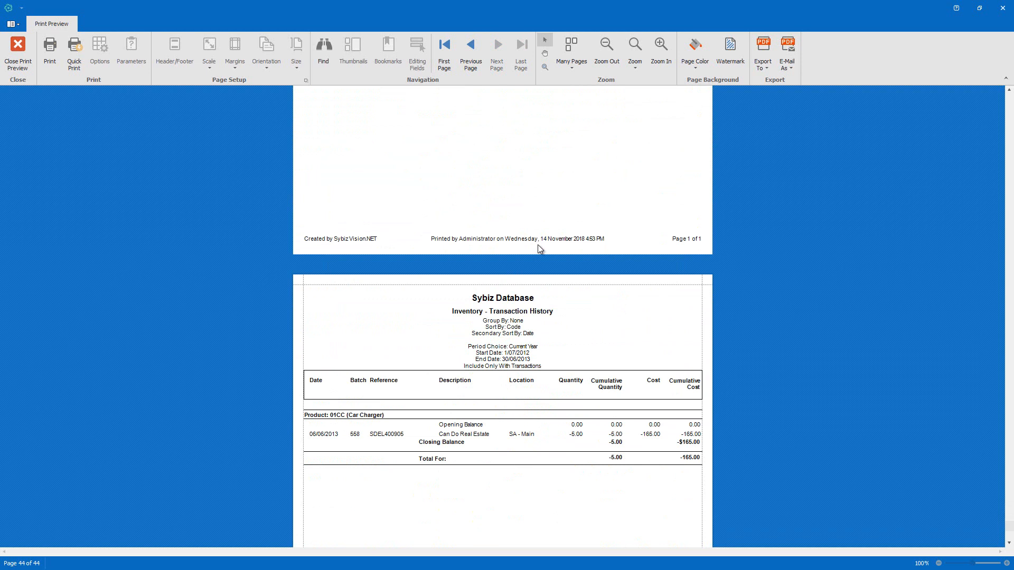
click(18, 50)
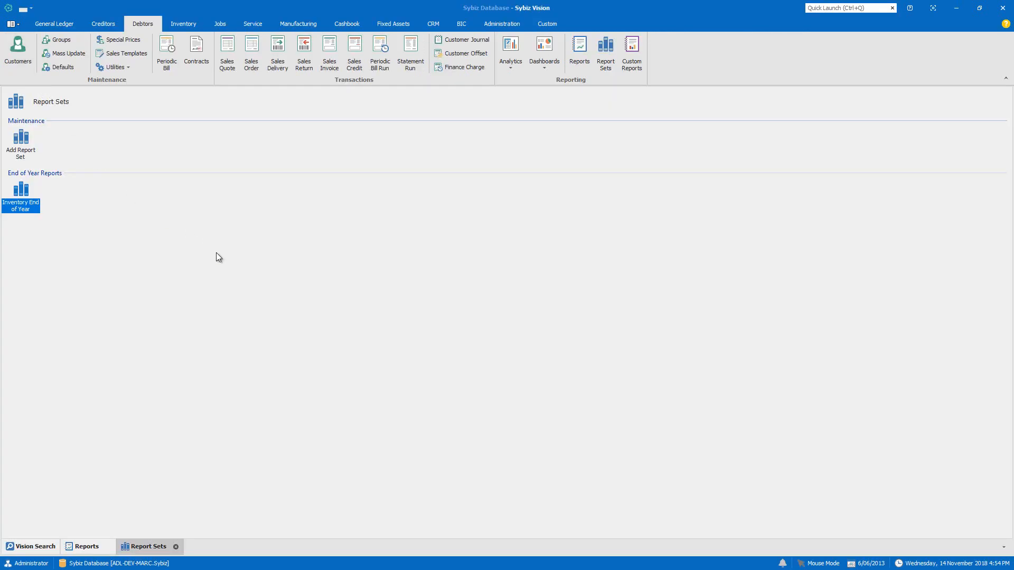